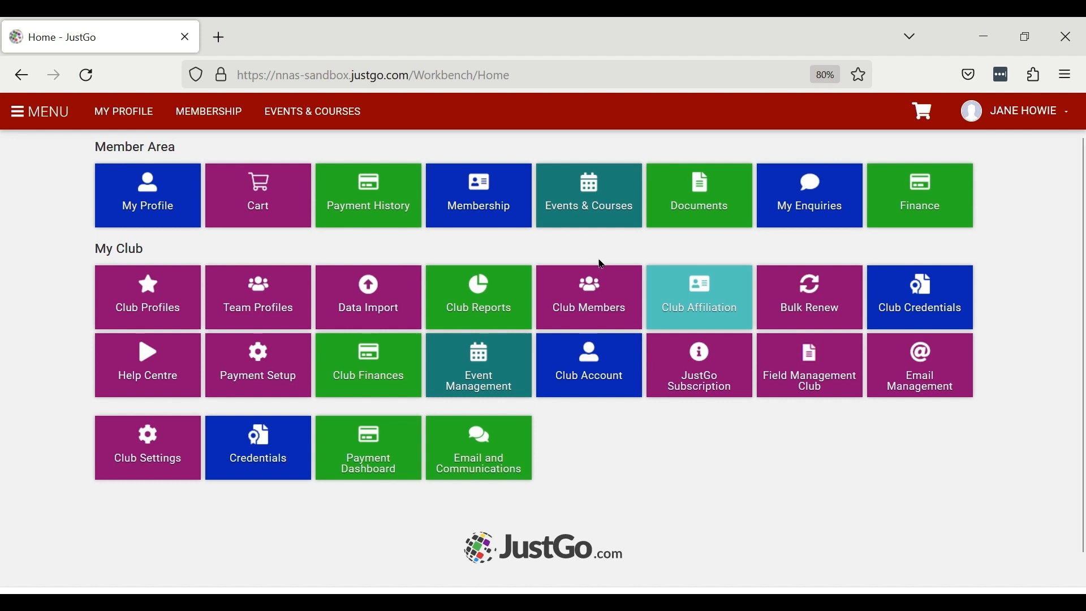
Open the event "Bronze Navigator course by GLWJ" for editing in Event Management and set its ticket's available quantity to 3.
left_click(485, 374)
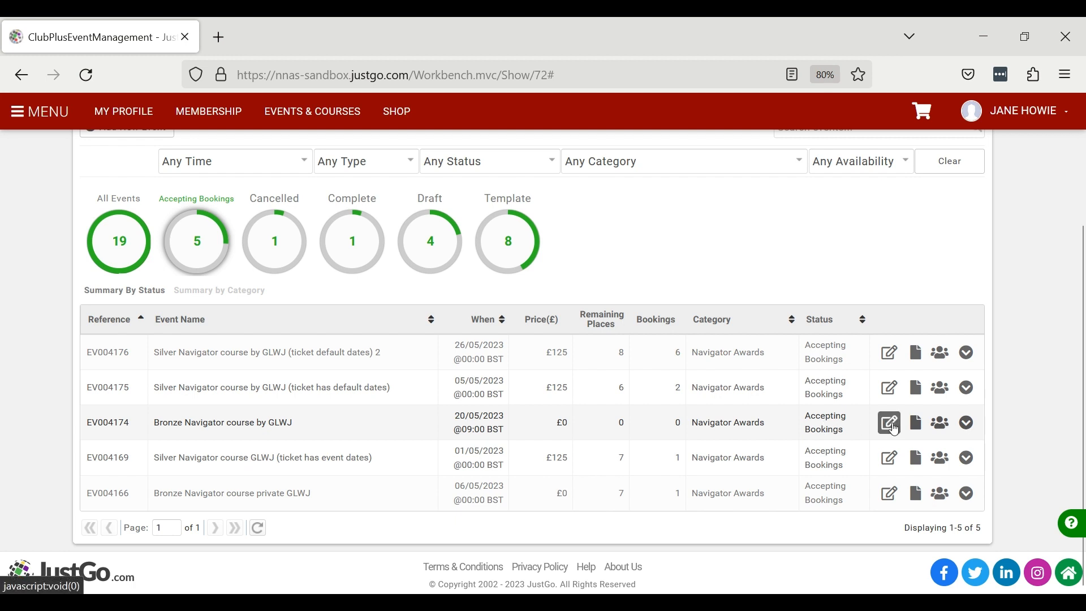
left_click(892, 428)
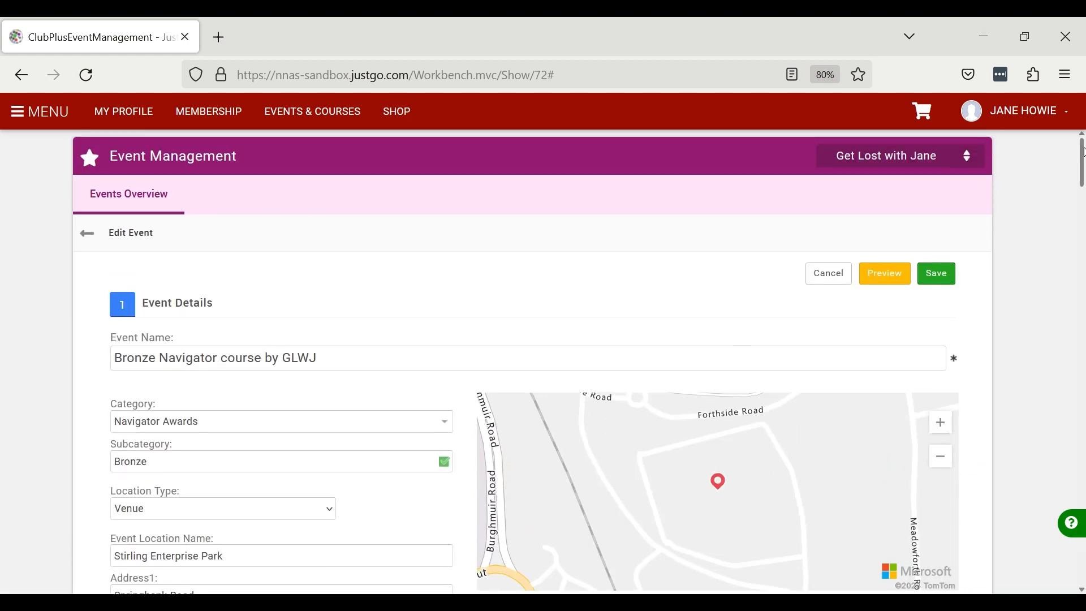
mouse_move(1082, 152)
left_mouse_down()
mouse_move(1075, 226)
mouse_move(1045, 312)
left_mouse_up()
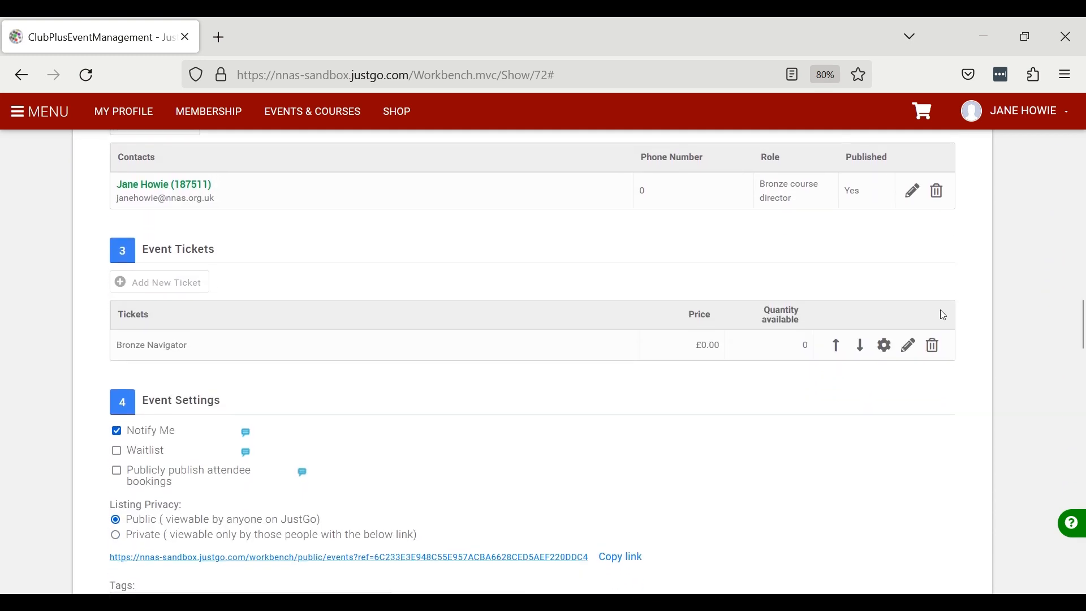
left_click(910, 353)
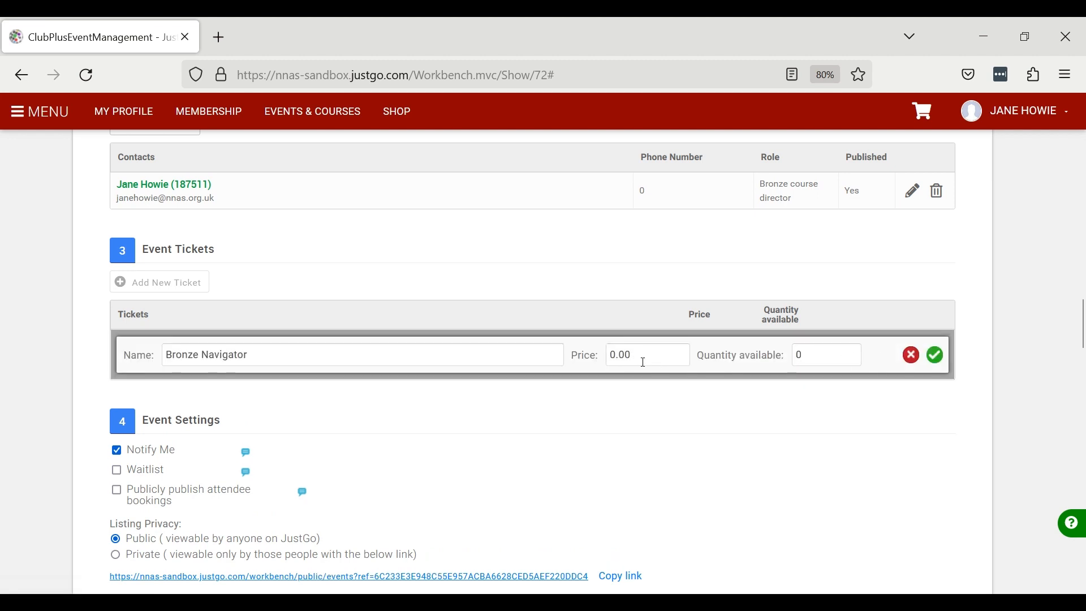
double_click(799, 356)
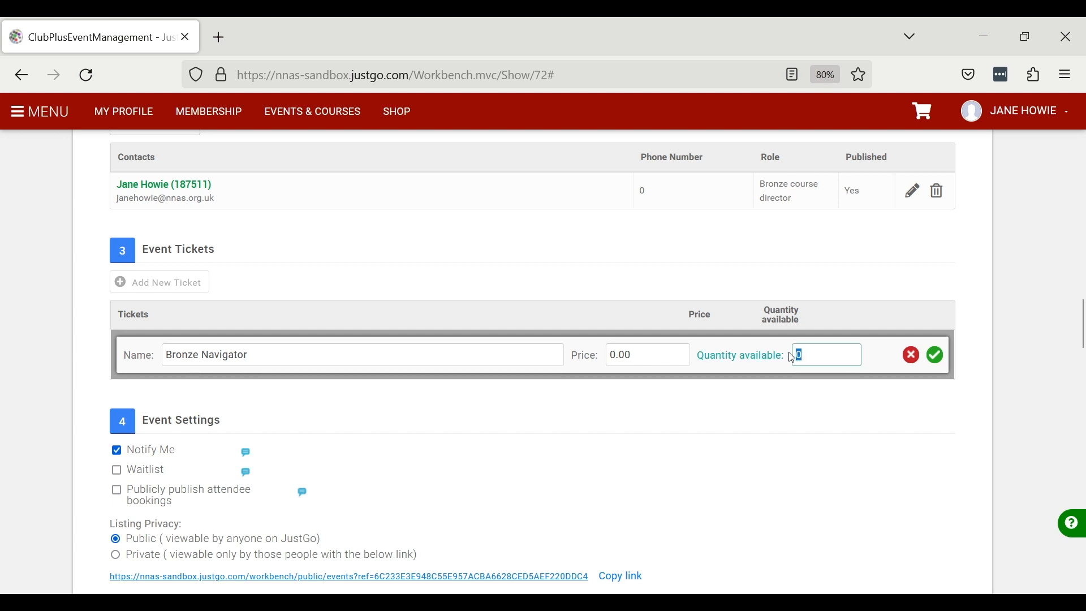
type("3")
left_click(946, 363)
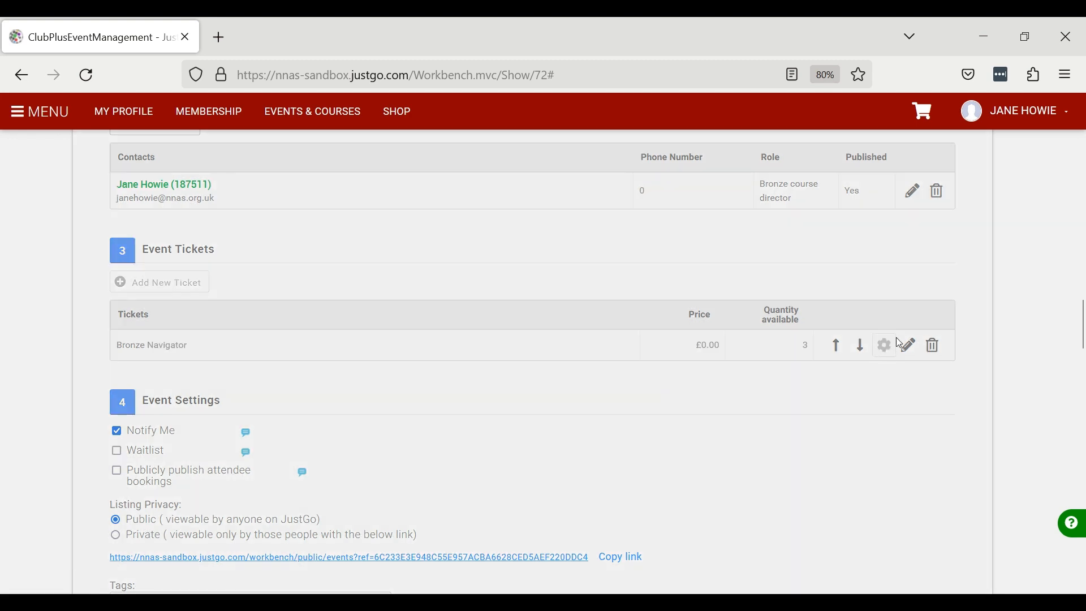
Enable availability dates for the Bronze Navigator ticket and set its booking end date to 24/11/2023.
left_click(899, 342)
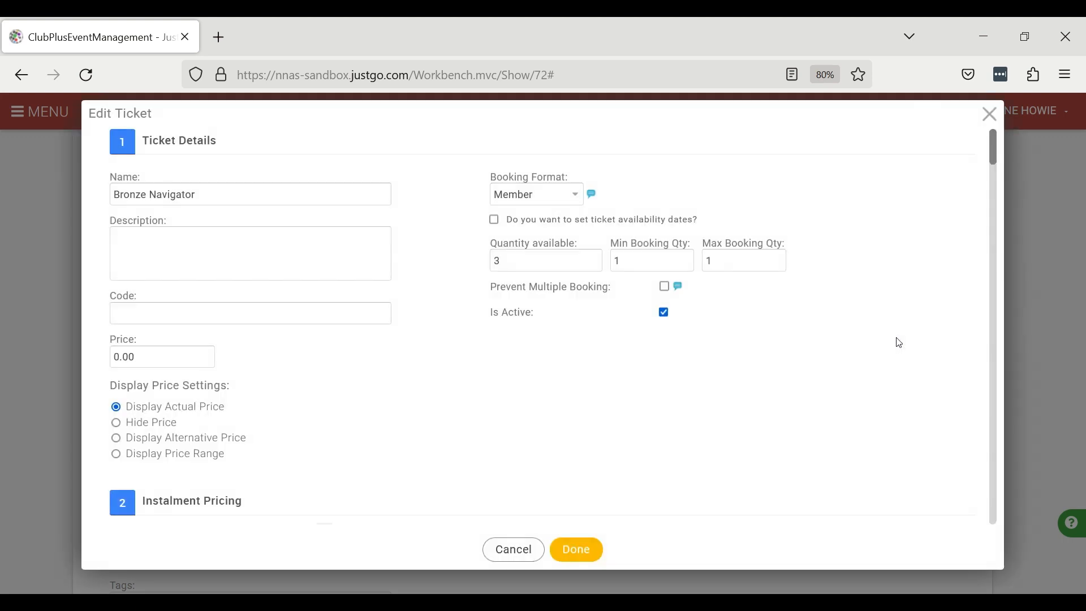
left_click_drag(696, 222, 519, 226)
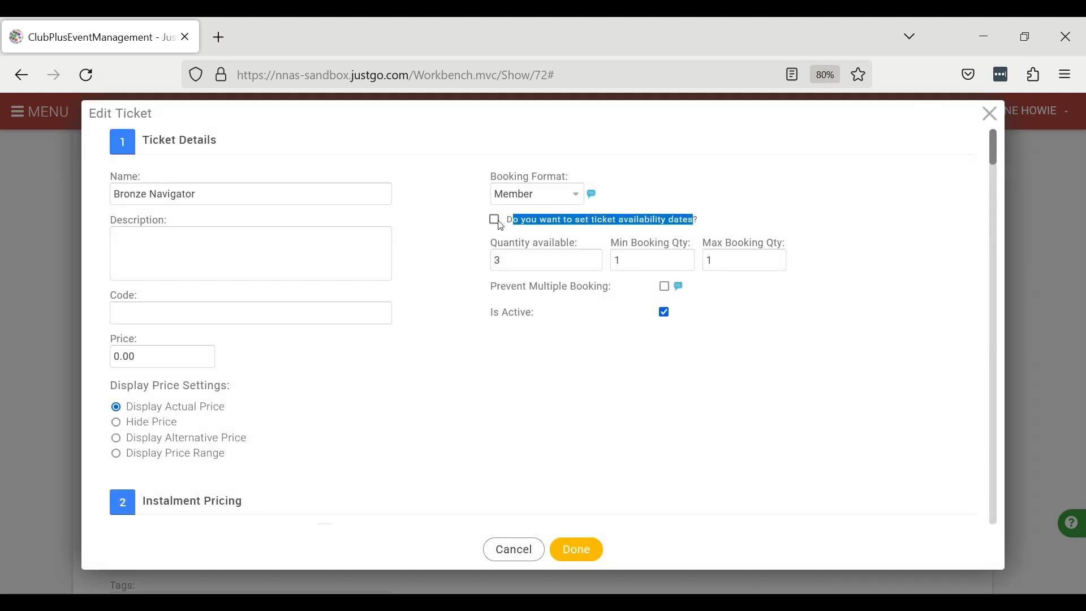
left_click(495, 221)
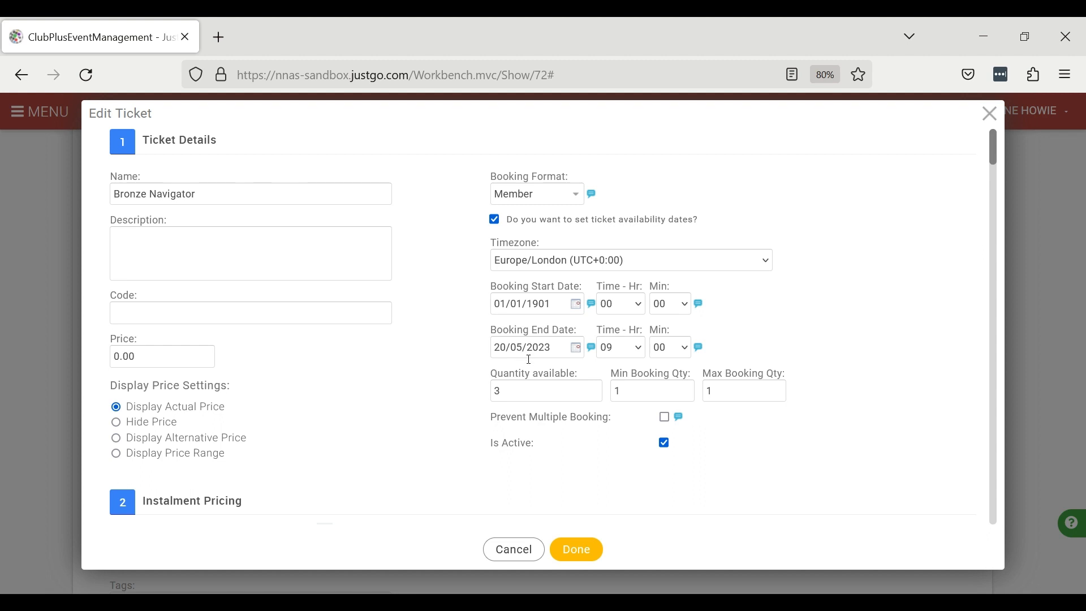
left_click(577, 348)
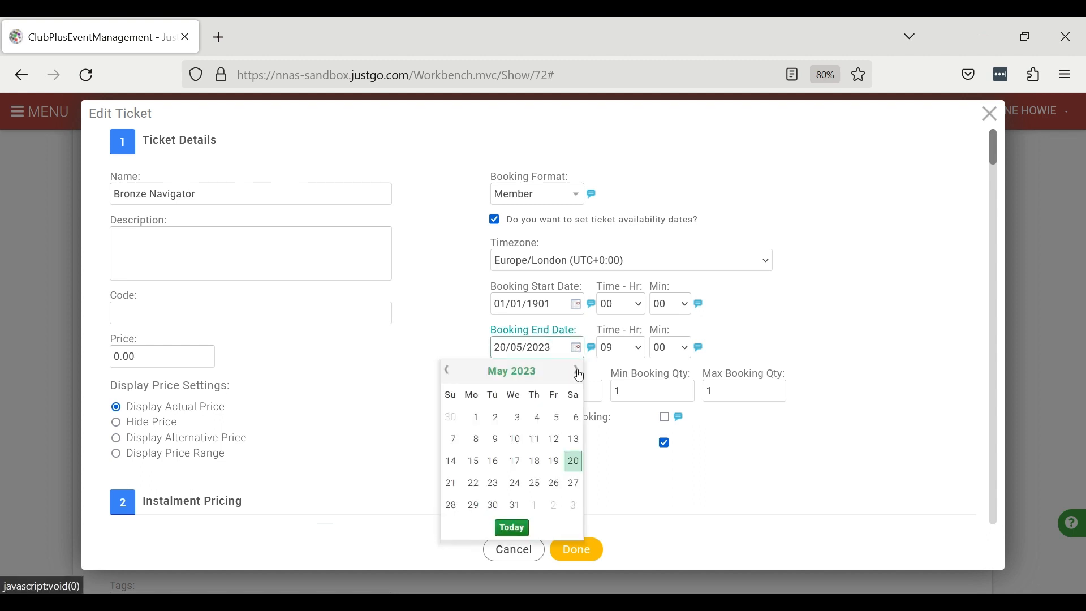
left_click(578, 372)
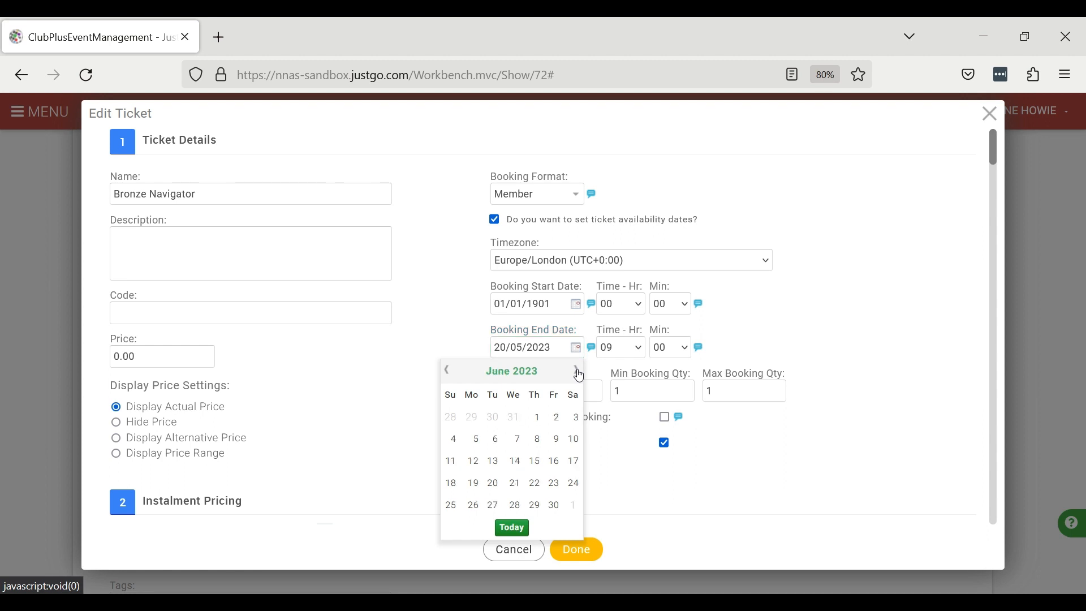
left_click(578, 372)
left_click(578, 372)
left_click(578, 372)
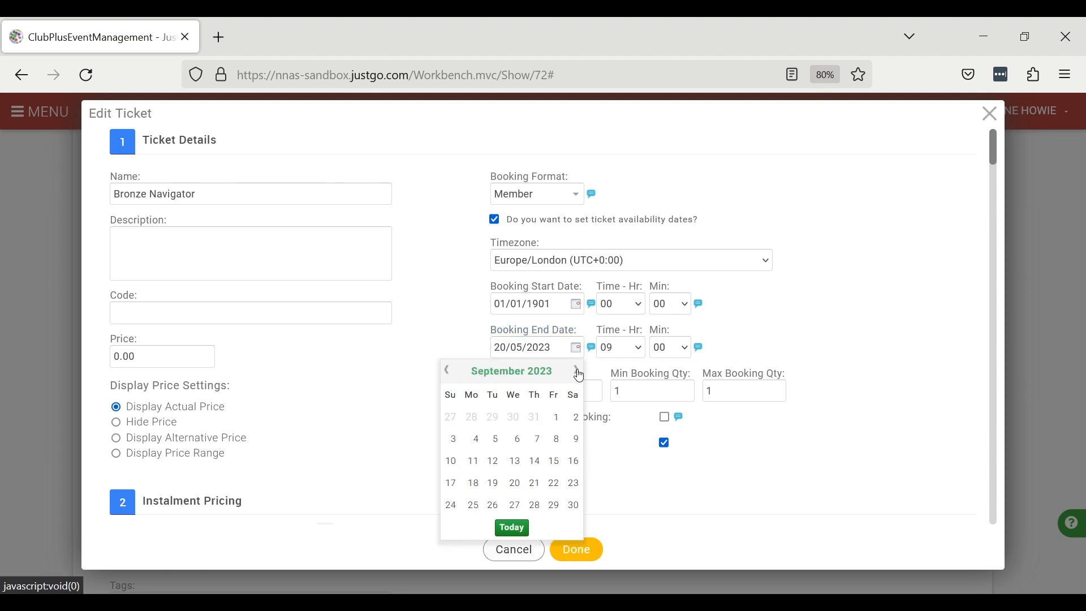
left_click(578, 372)
left_click(578, 372)
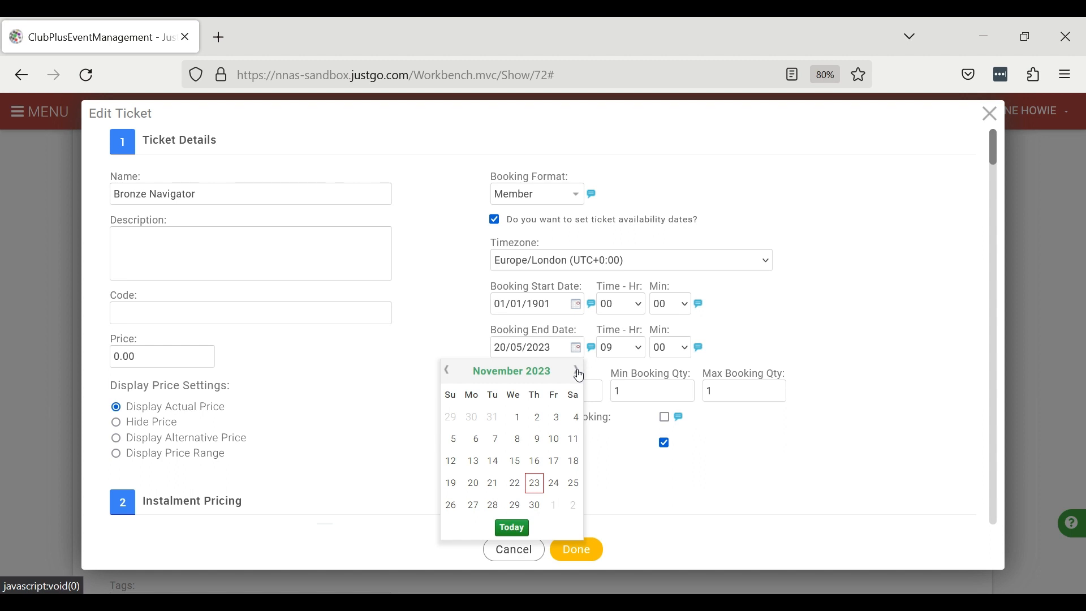
left_click(556, 485)
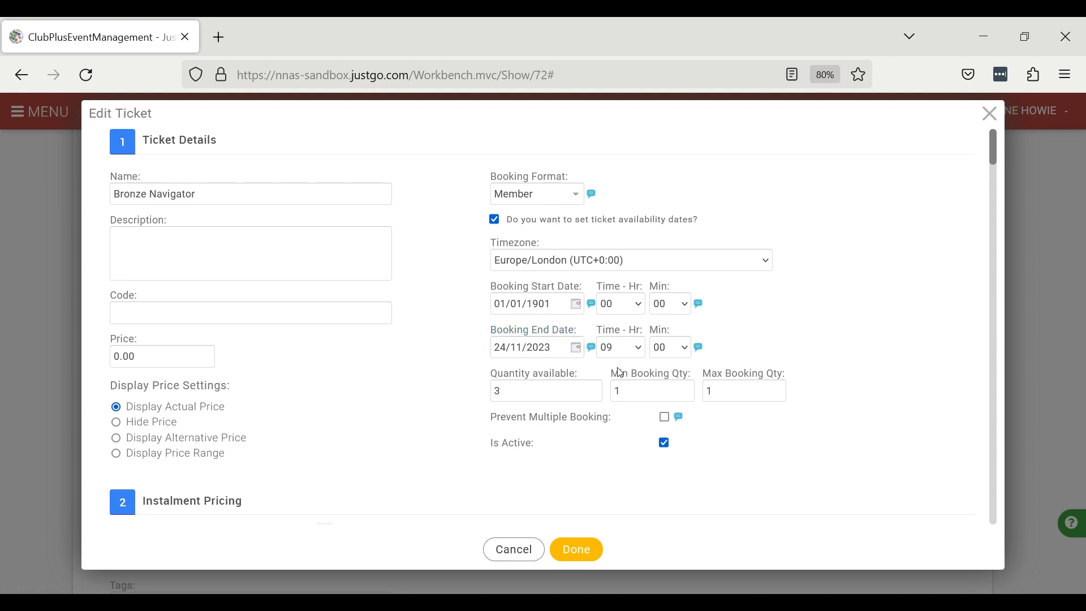
left_click(591, 553)
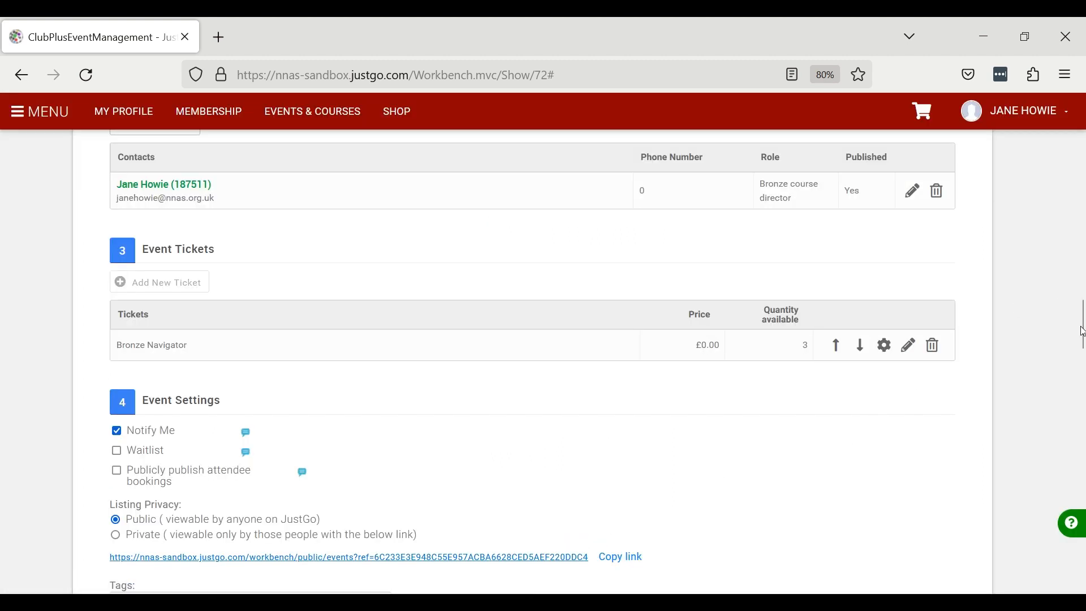
Set the event's listing privacy to Private and save the event.
left_click_drag(1082, 317, 1083, 326)
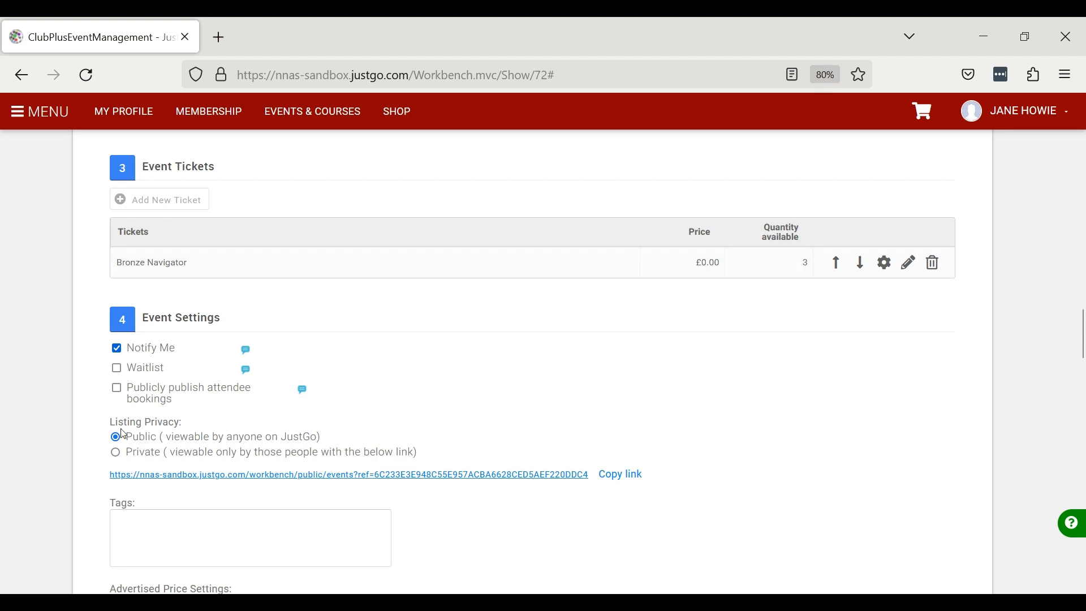
left_click_drag(115, 424, 180, 430)
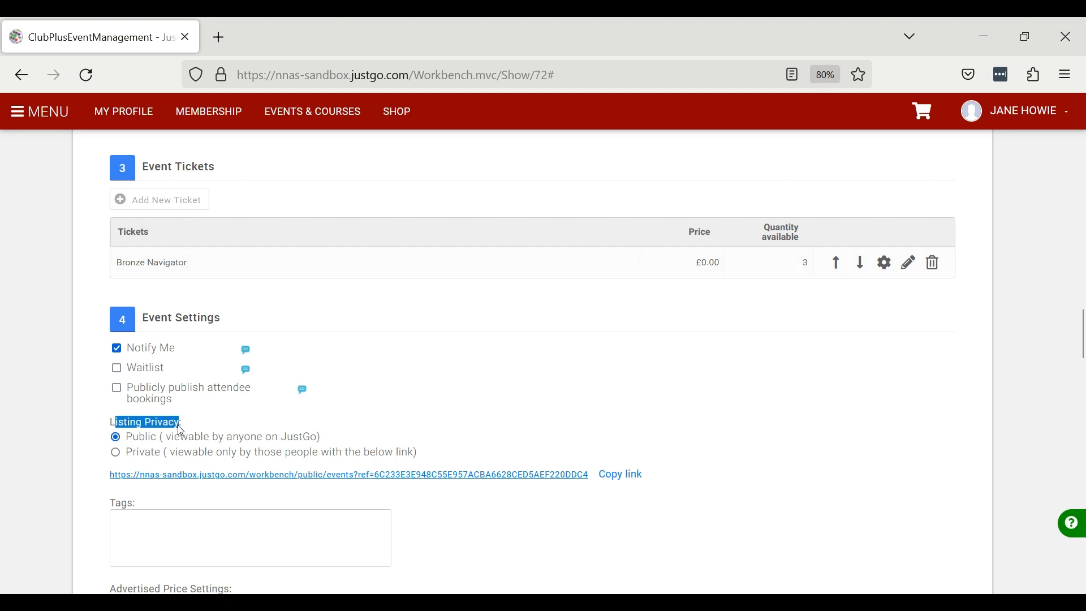
left_click(115, 454)
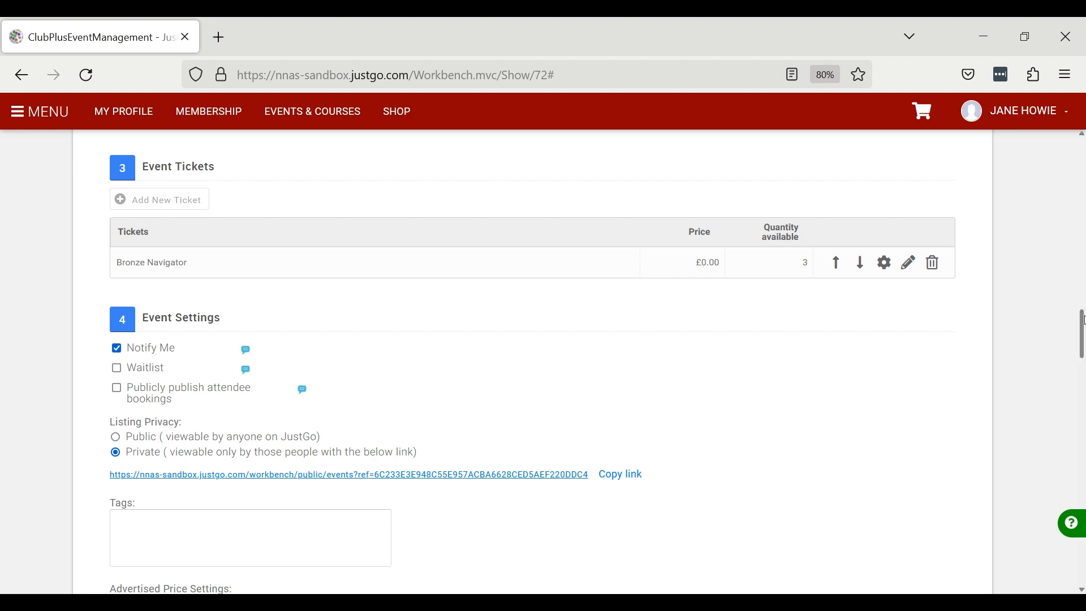
left_click_drag(1082, 320, 1082, 340)
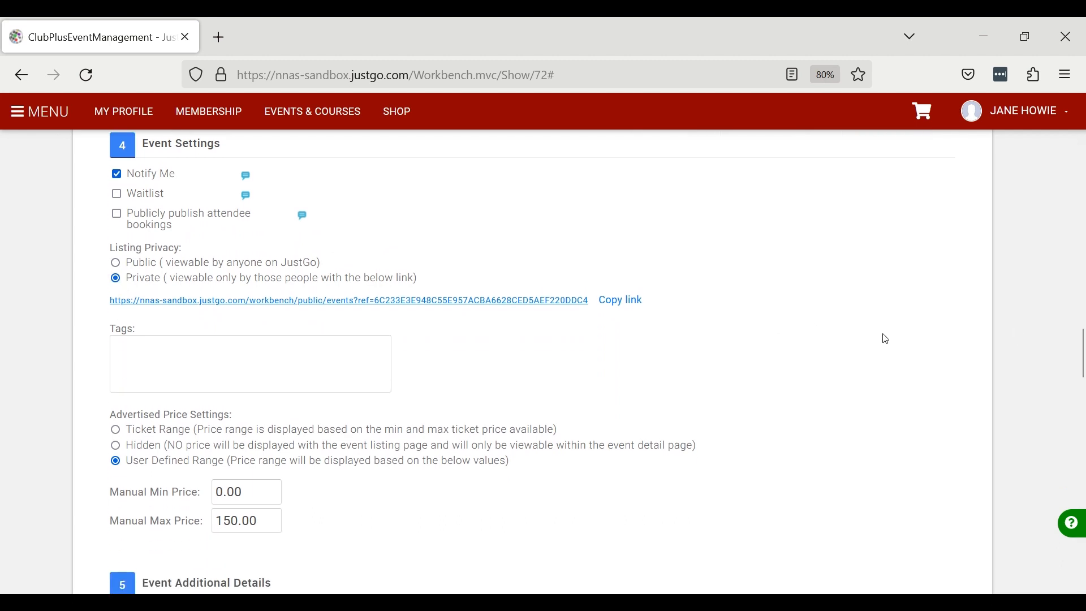
left_click_drag(1082, 361, 1082, 167)
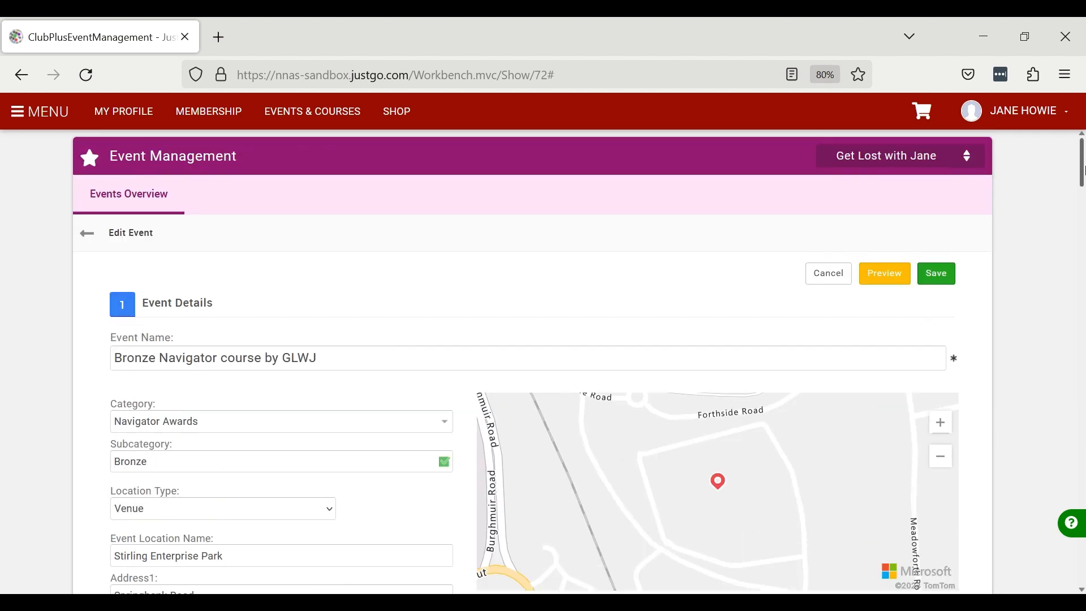
left_click(939, 274)
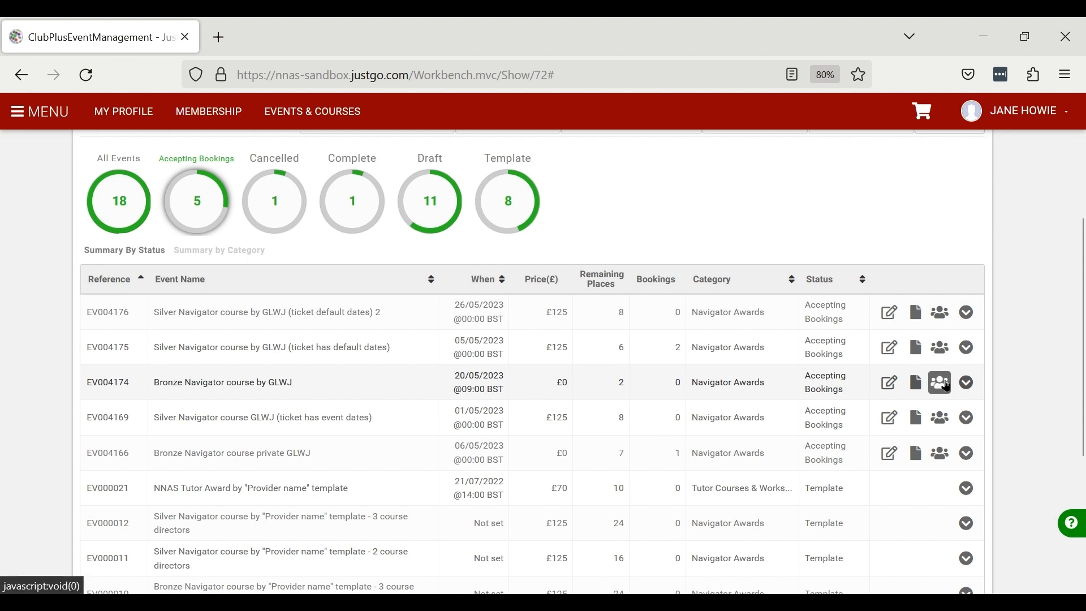
Create a booking for the Bronze Navigator course by GLWJ, adding the first and third members found by searching for "test".
left_click(941, 384)
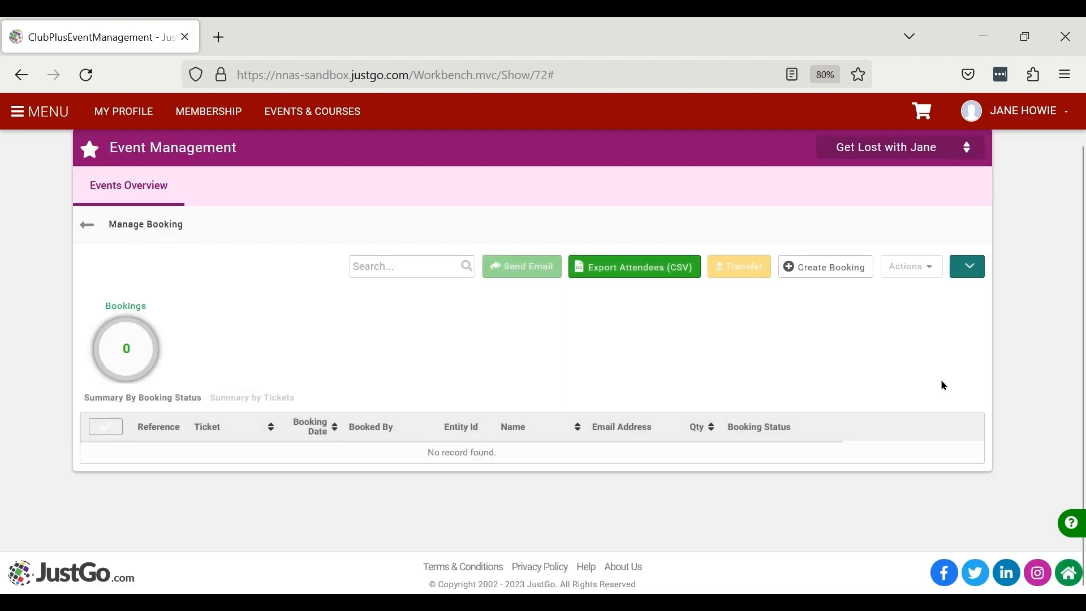
left_click(842, 268)
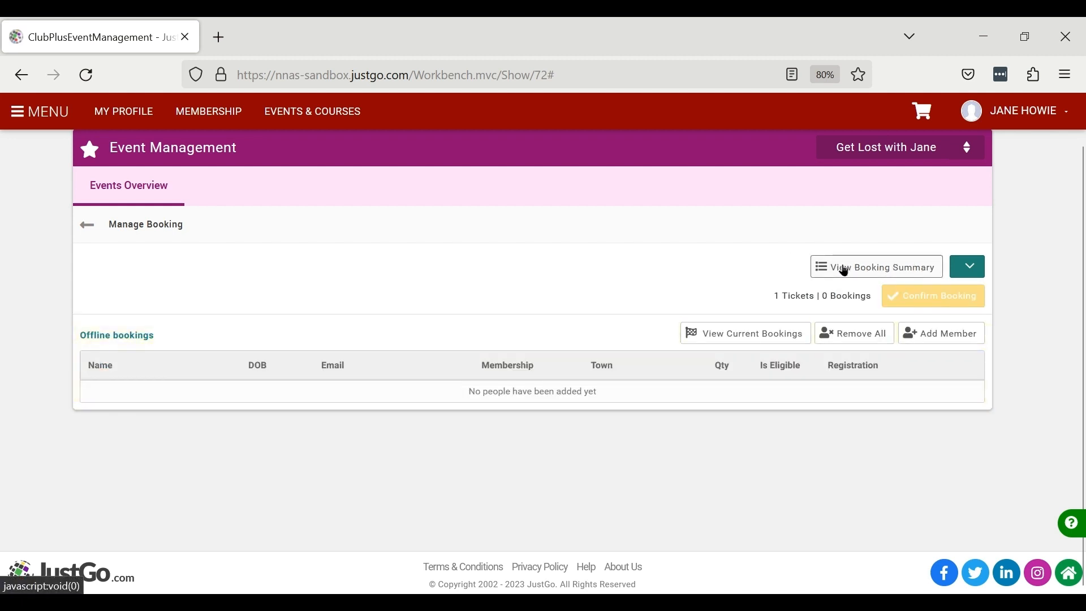
left_click(940, 334)
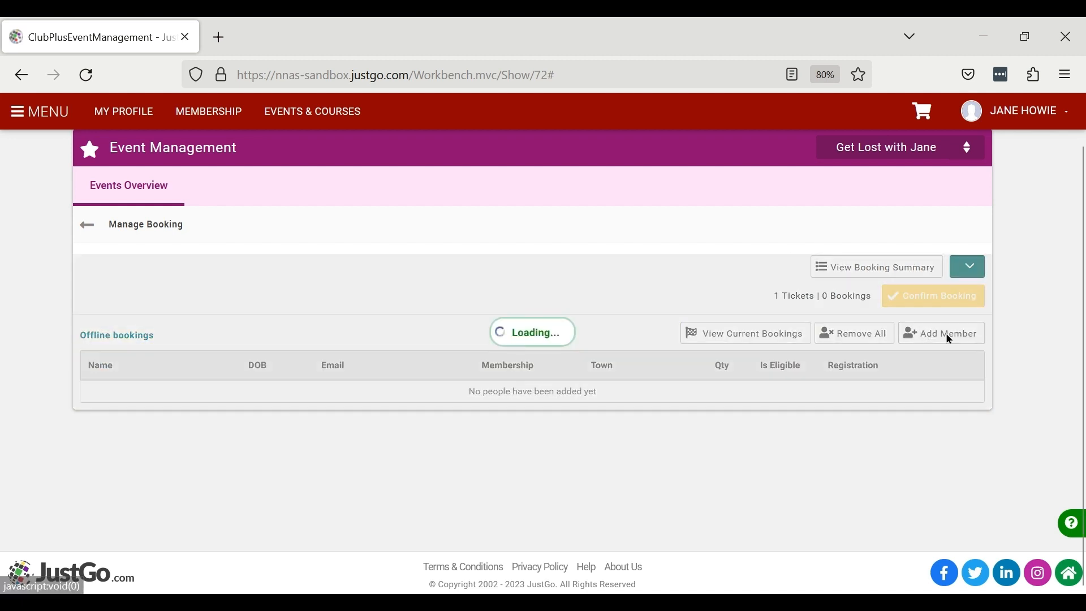
left_click(294, 146)
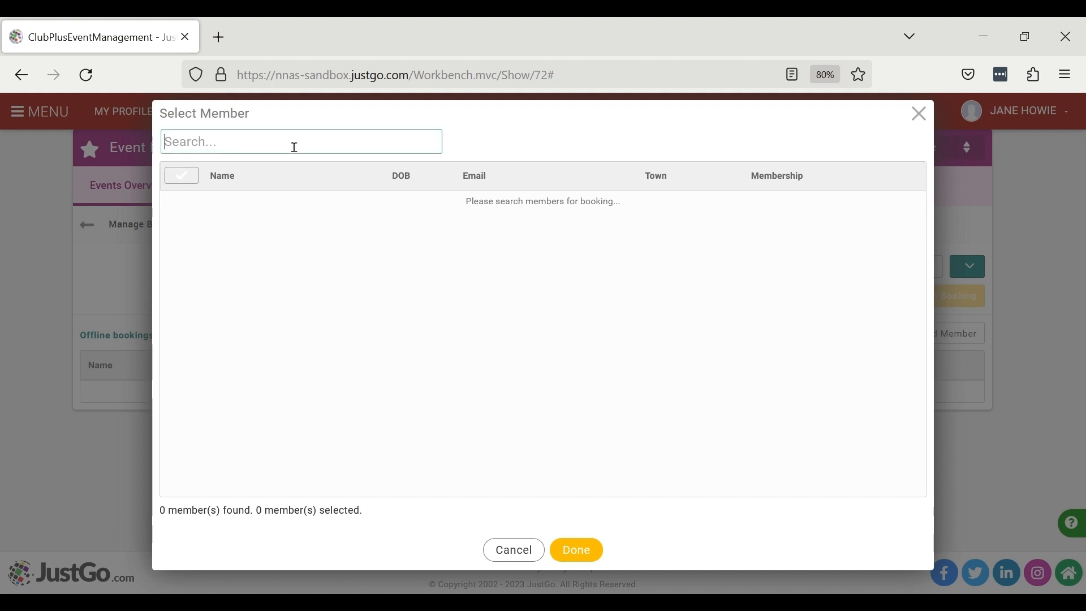
type("test")
key("Return")
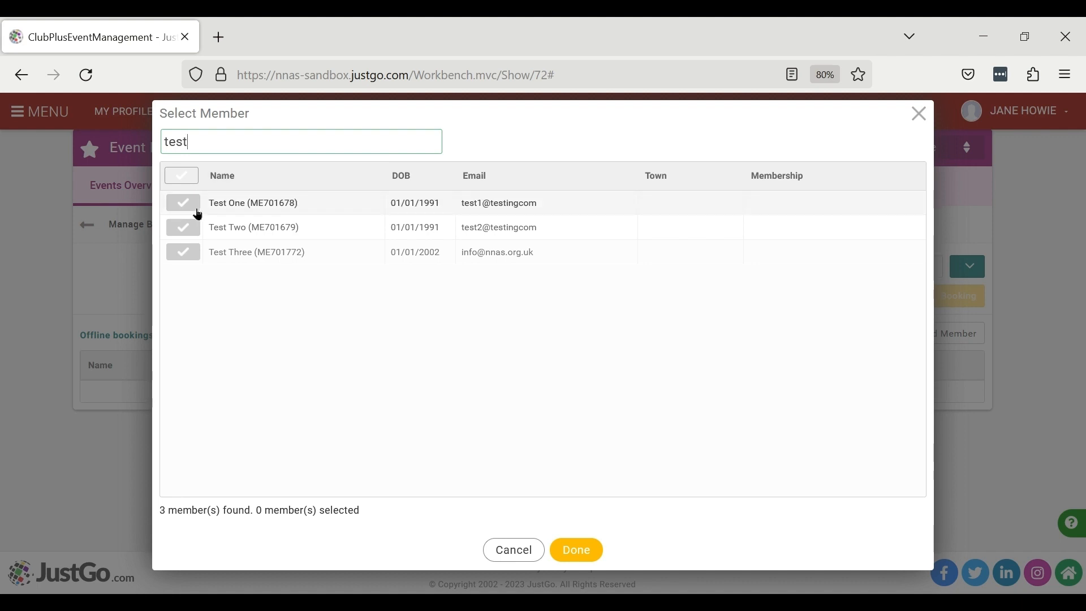
left_click(186, 207)
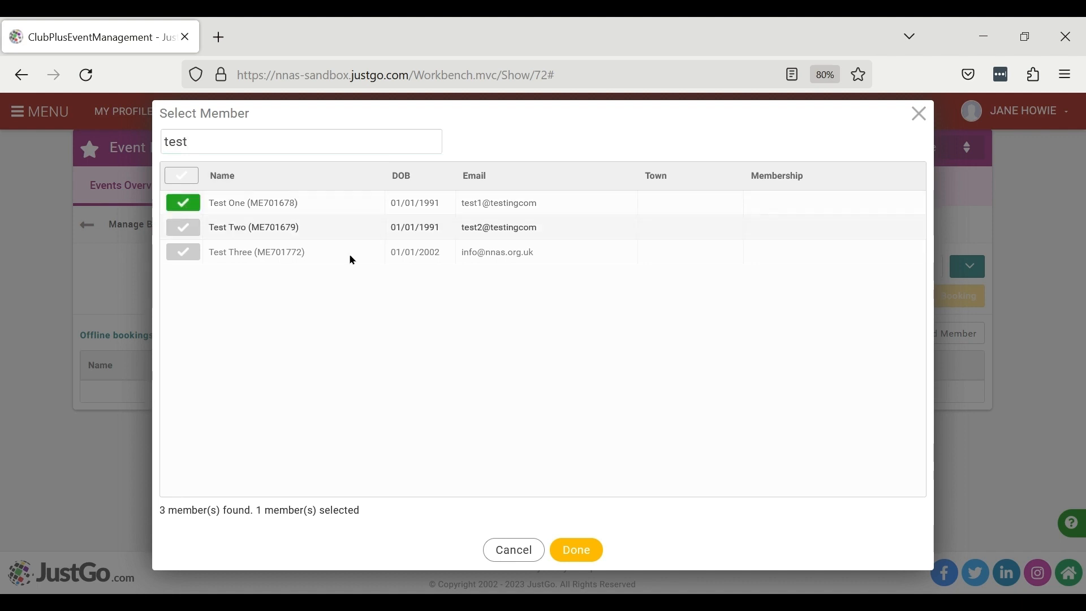
left_click(183, 251)
left_click(577, 550)
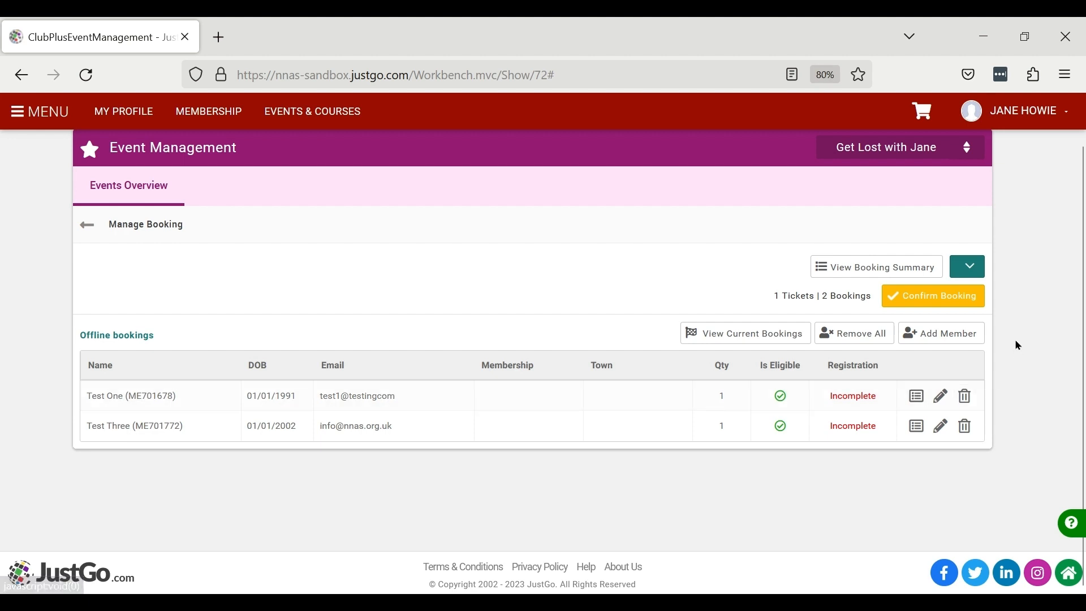
Confirm the offline booking for the added members and proceed to the cart.
left_click(921, 299)
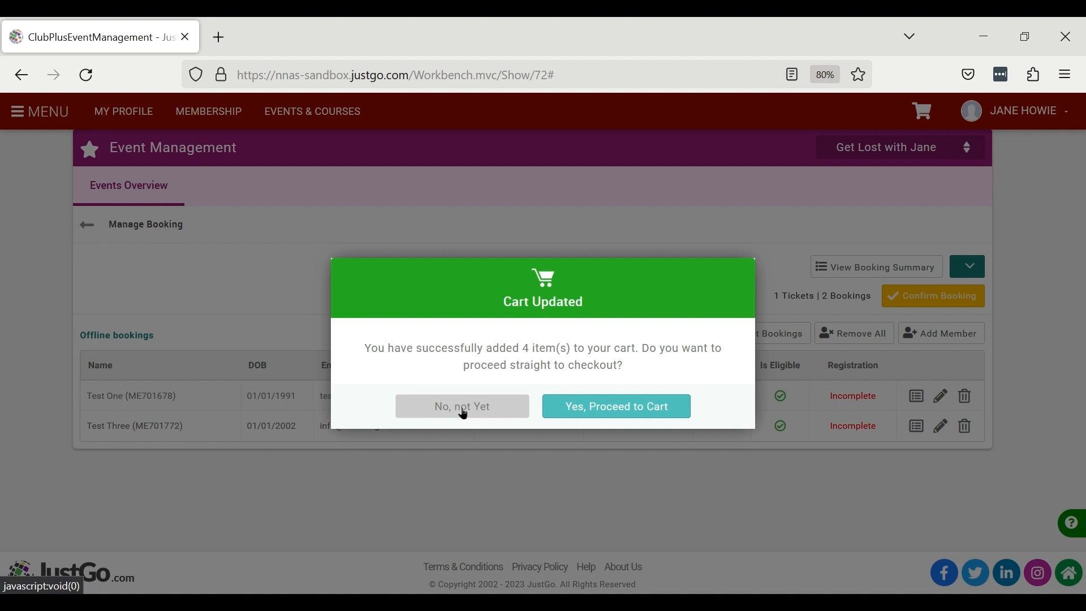
left_click(634, 413)
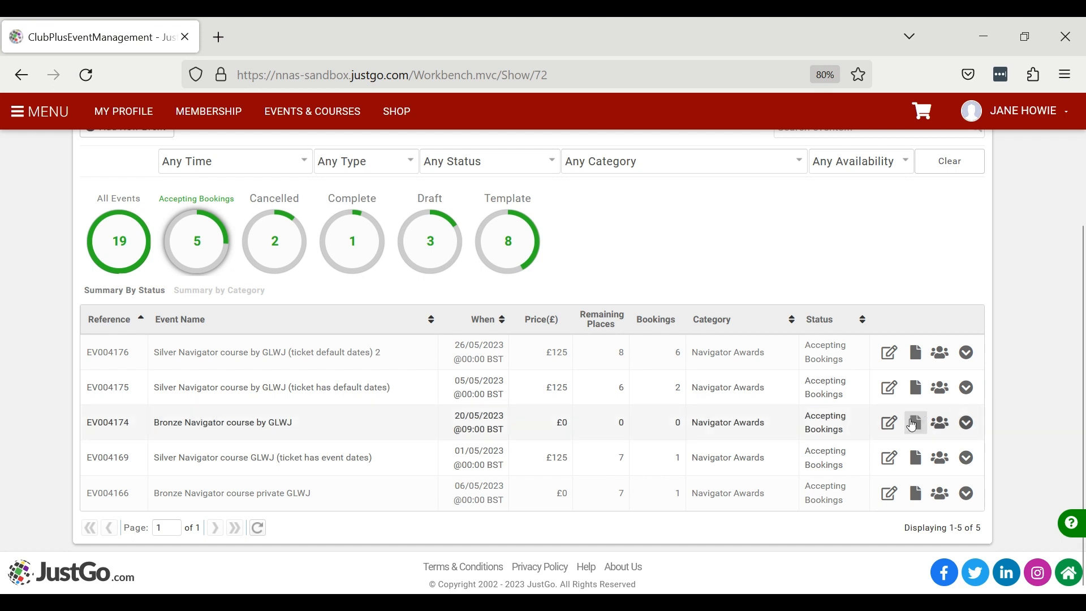
Reopen the Bronze Navigator course by GLWJ for editing, set its listing privacy to Public and save the event.
left_click(888, 423)
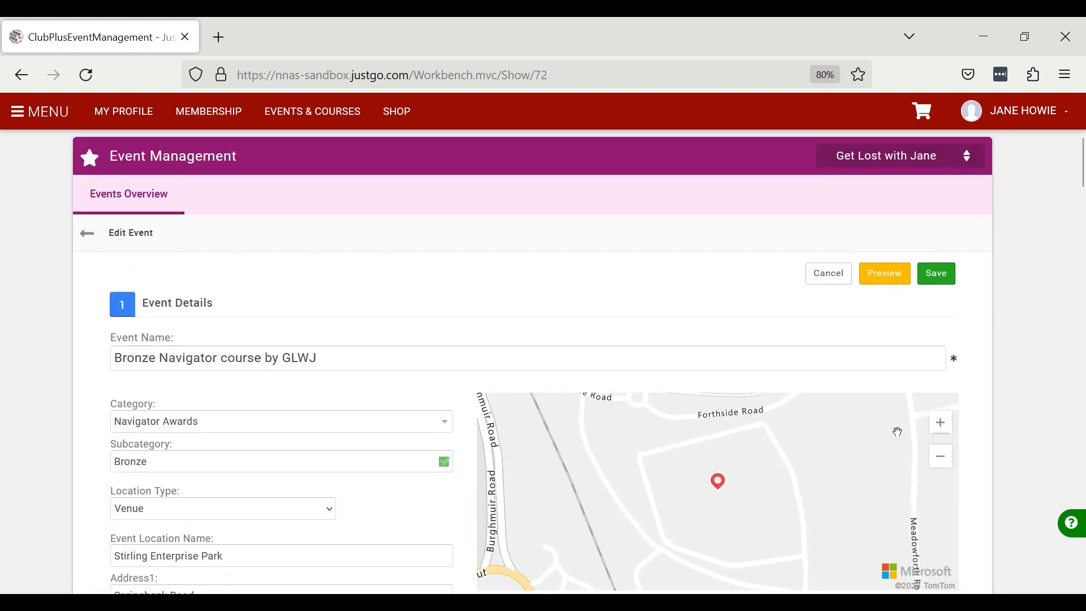
left_click_drag(1083, 164, 1083, 352)
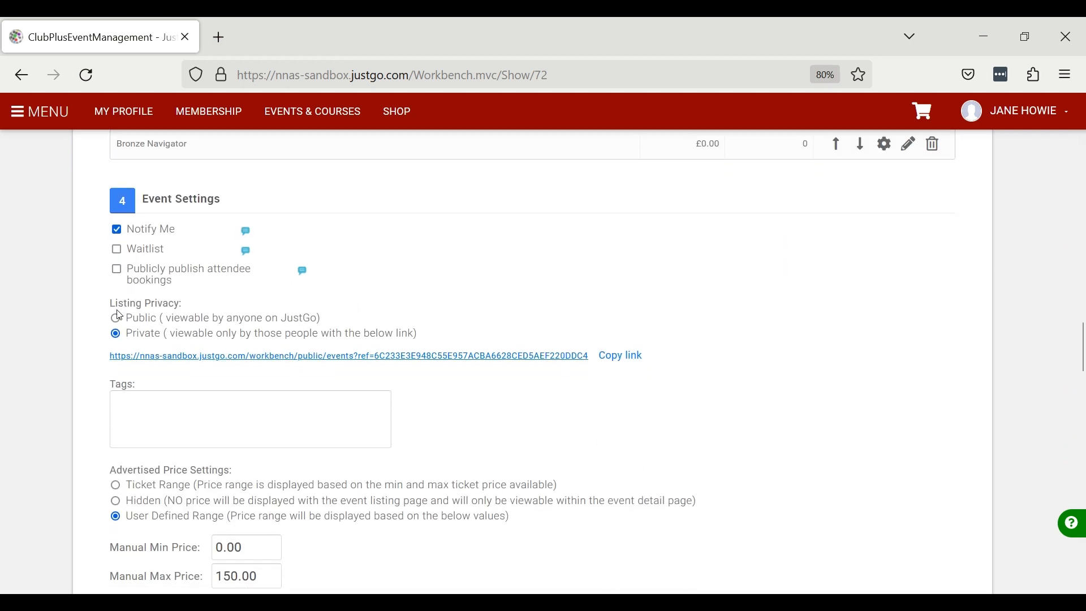
left_click_drag(111, 305, 185, 308)
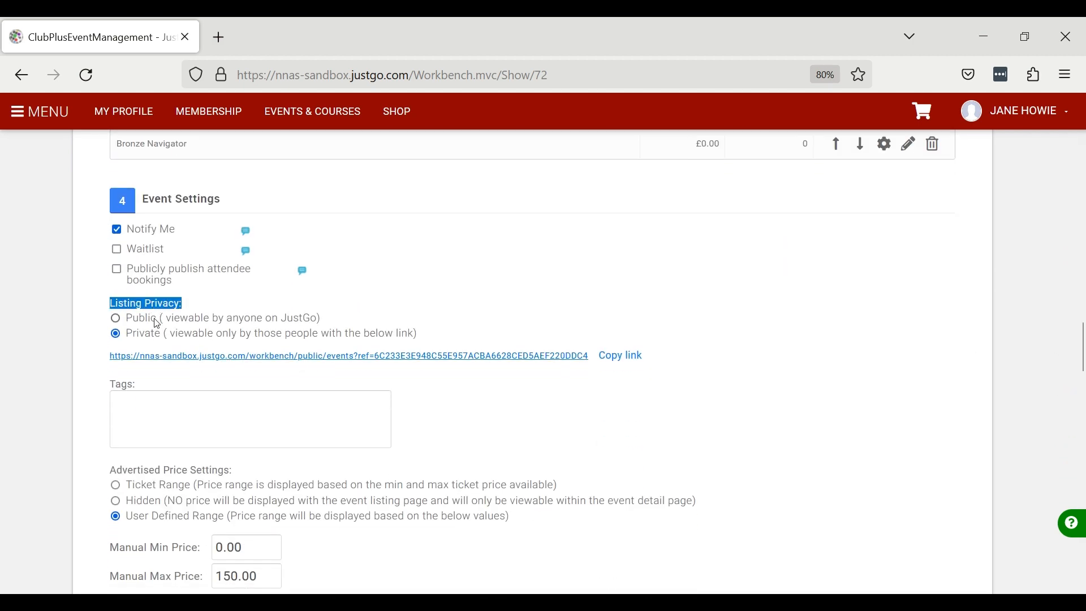
left_click(117, 321)
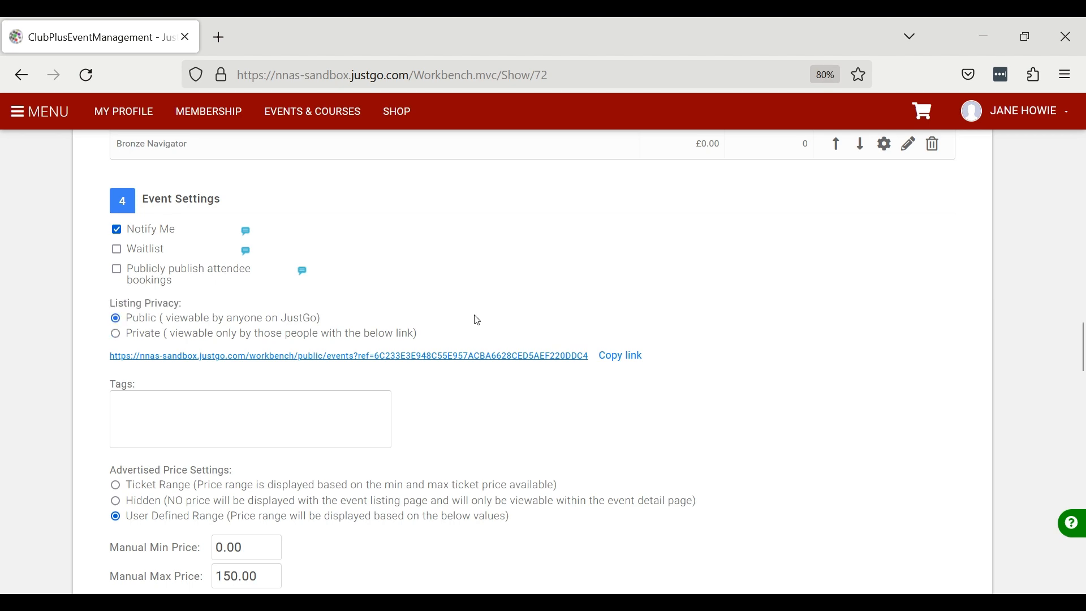
left_click_drag(1082, 354, 1081, 164)
left_click(943, 280)
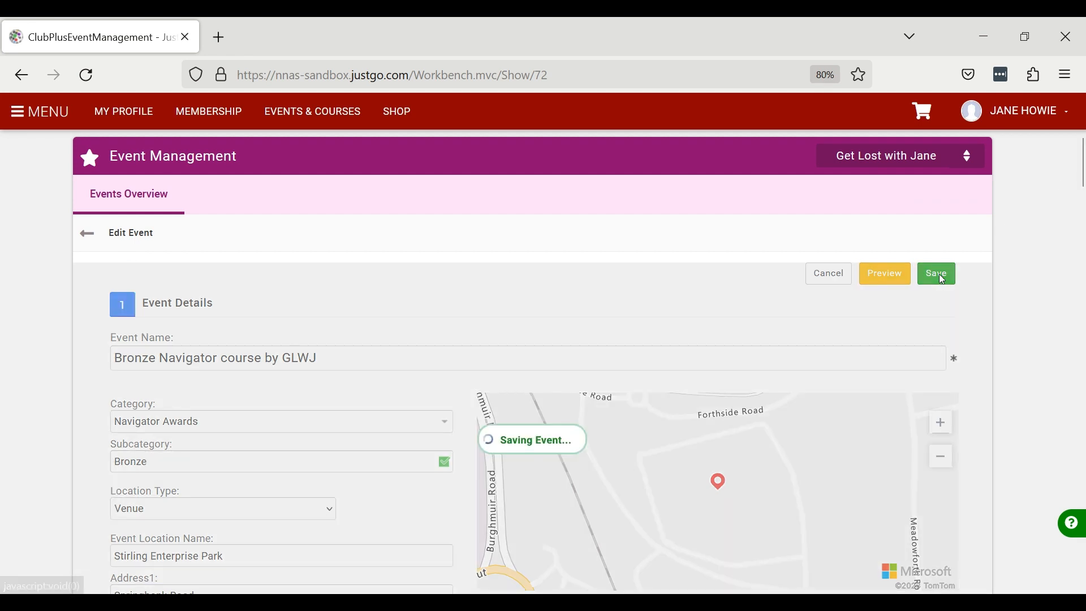